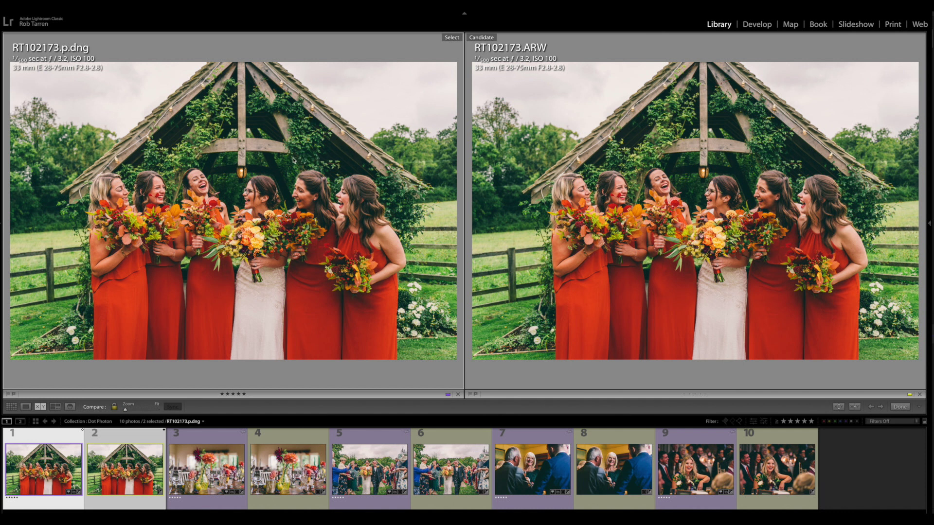
pyautogui.click(240, 185)
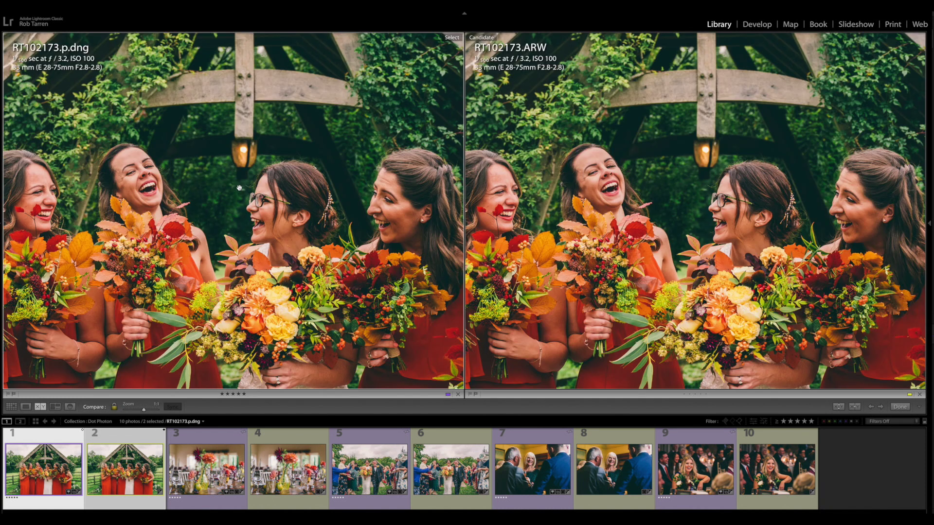
pyautogui.moveTo(400, 143); pyautogui.dragTo(309, 240)
pyautogui.moveTo(386, 148); pyautogui.dragTo(253, 210)
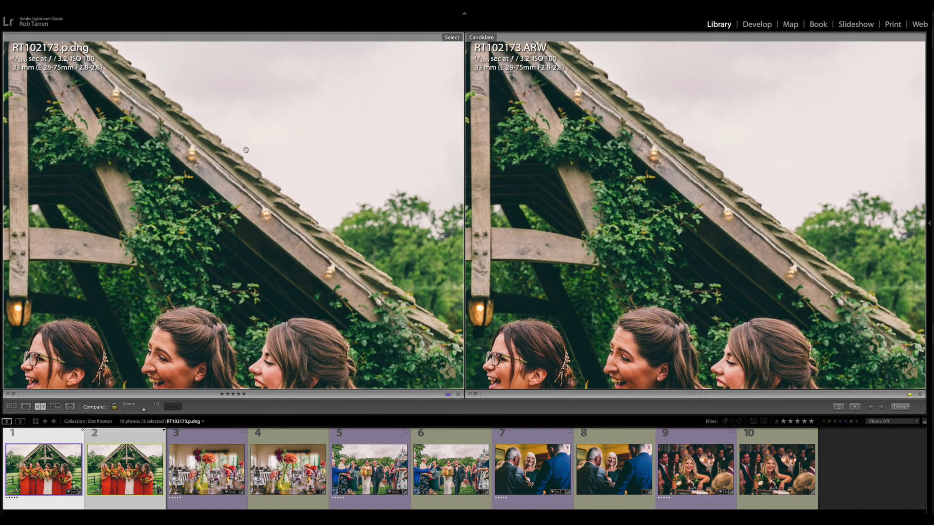
pyautogui.moveTo(173, 109); pyautogui.dragTo(254, 183)
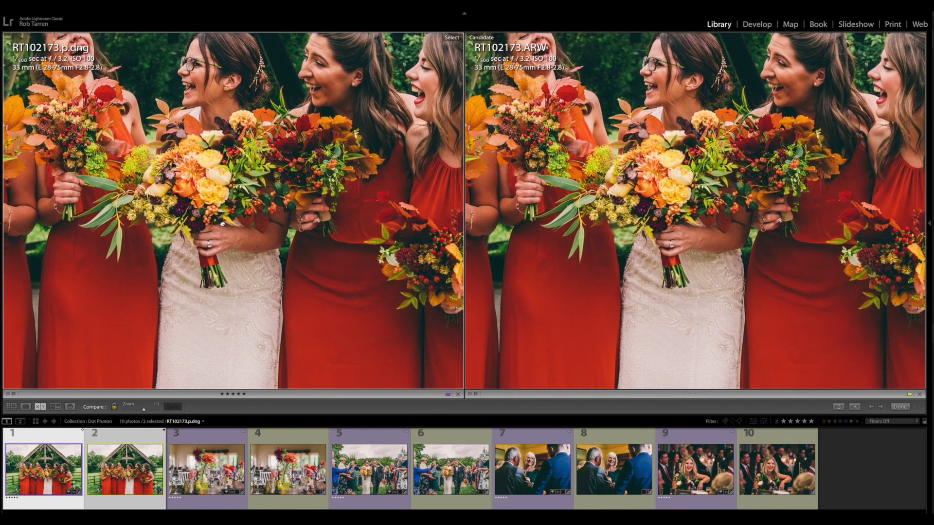
pyautogui.moveTo(221, 224); pyautogui.dragTo(301, 222)
pyautogui.moveTo(163, 191); pyautogui.dragTo(153, 274)
pyautogui.moveTo(268, 221); pyautogui.dragTo(243, 197)
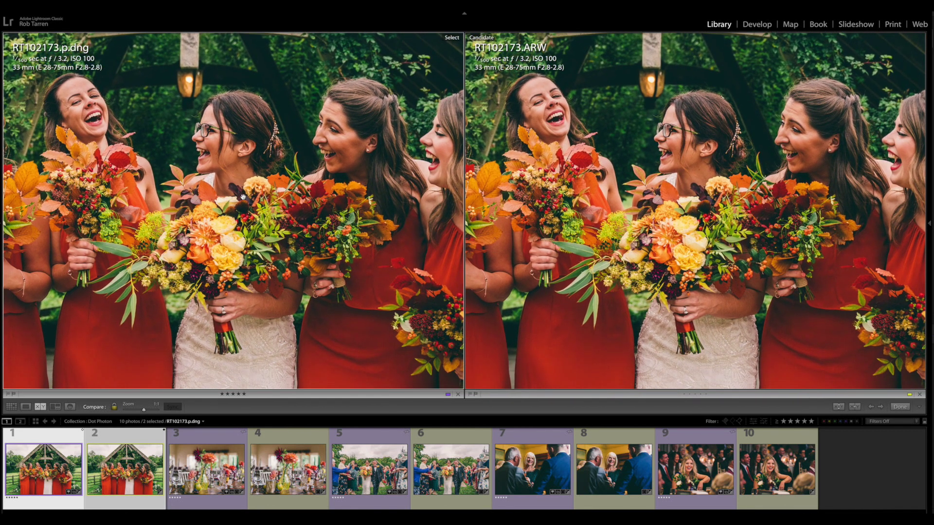
pyautogui.click(241, 198)
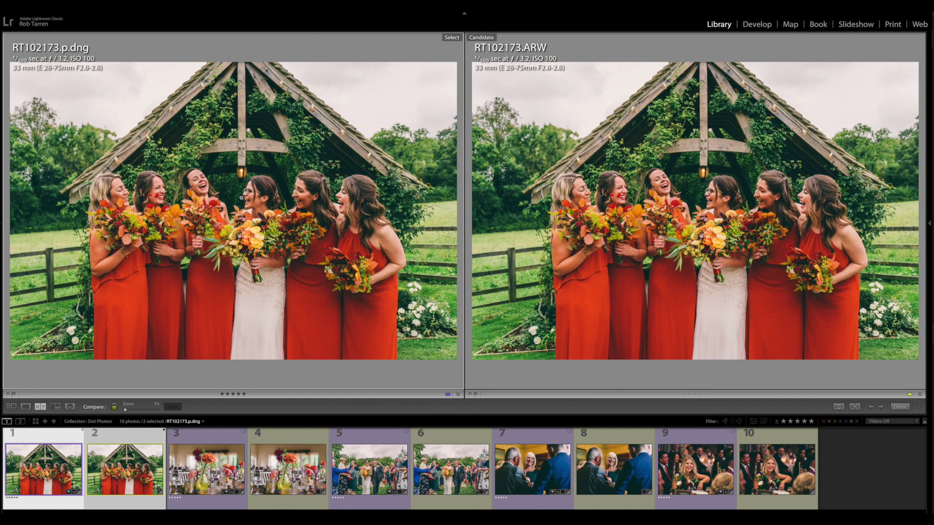
pyautogui.click(205, 440)
# Add RT102427.ARW as candidate and inspect the dahlias, vase and pumpkin at 1:1
pyautogui.keyDown('ctrl'); pyautogui.click(273, 449); pyautogui.keyUp('ctrl')
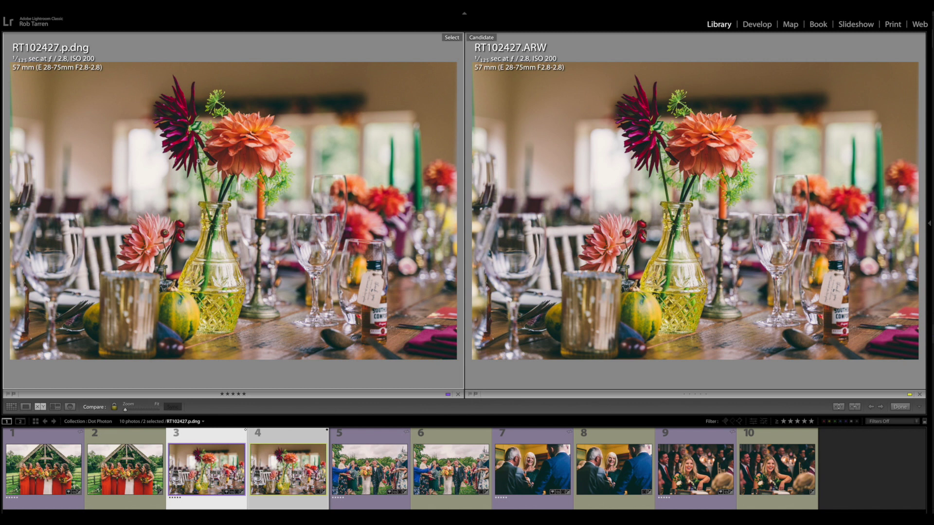
pyautogui.click(198, 160)
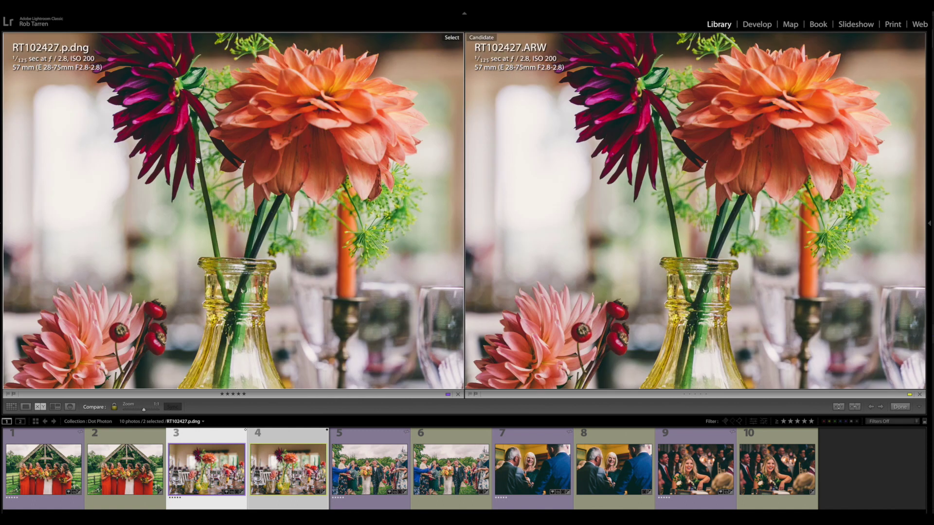
pyautogui.moveTo(173, 161); pyautogui.dragTo(172, 99)
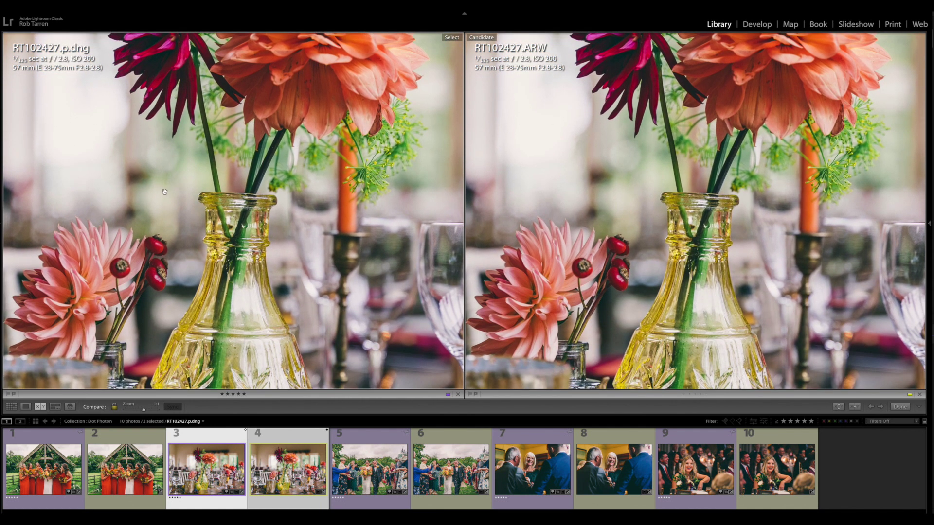
pyautogui.moveTo(131, 289); pyautogui.dragTo(183, 216)
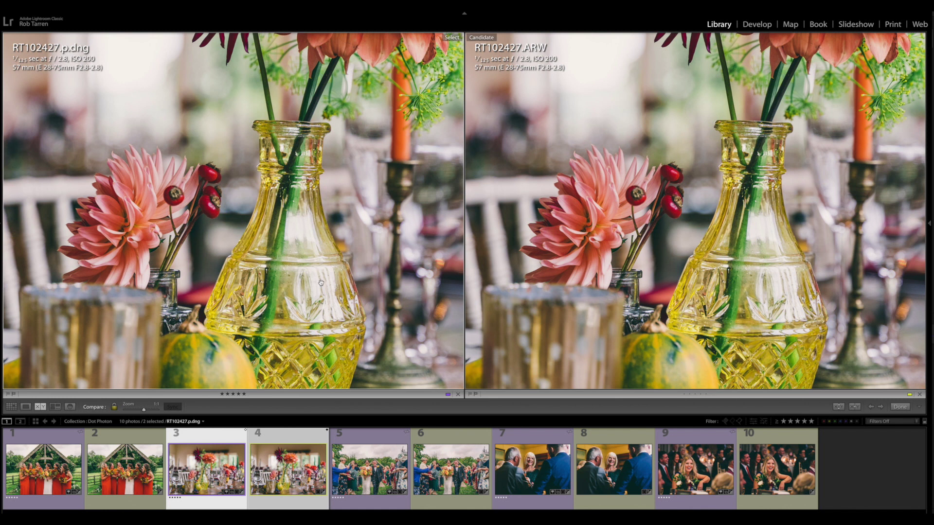
pyautogui.click(356, 301)
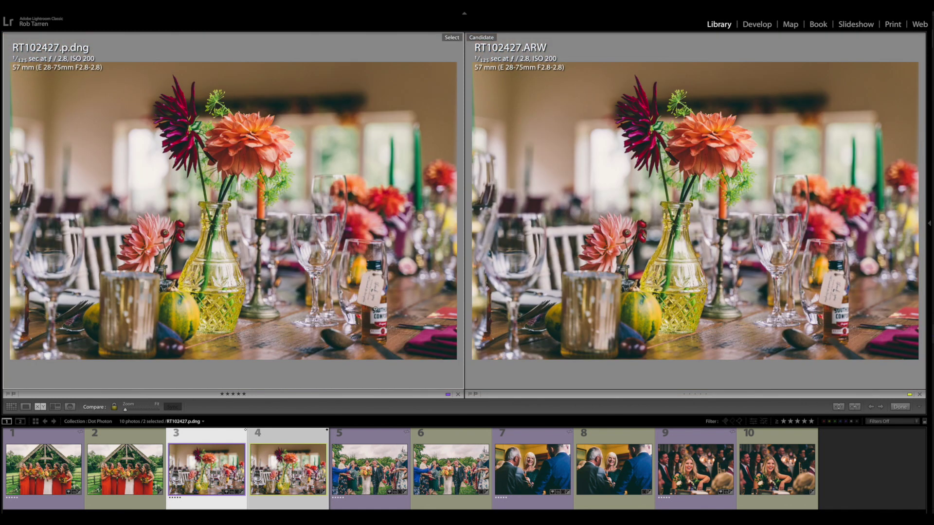
# Zoom 1:1 on the bottle tag and glasses, pan to the flowers and vase, then fit both photos
pyautogui.click(376, 292)
pyautogui.moveTo(384, 328); pyautogui.dragTo(337, 310)
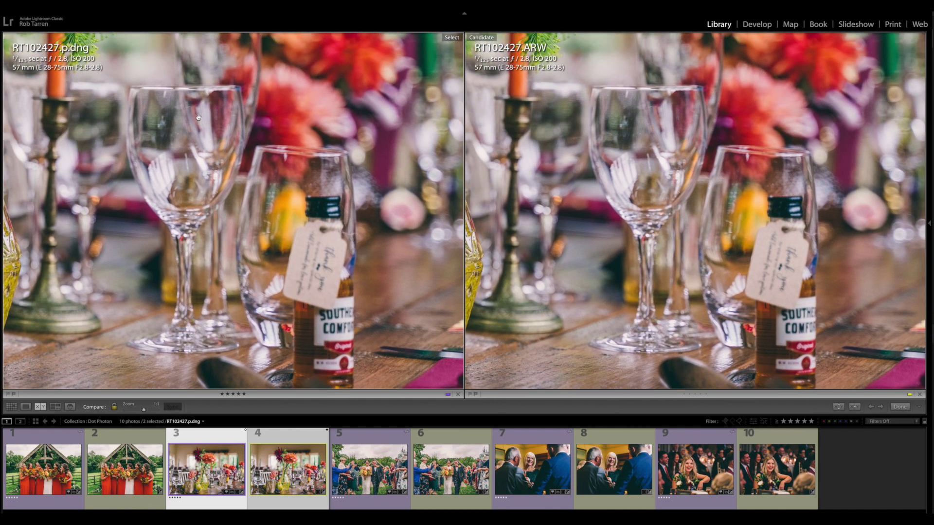
pyautogui.moveTo(298, 103); pyautogui.dragTo(261, 249)
pyautogui.moveTo(70, 170); pyautogui.dragTo(275, 200)
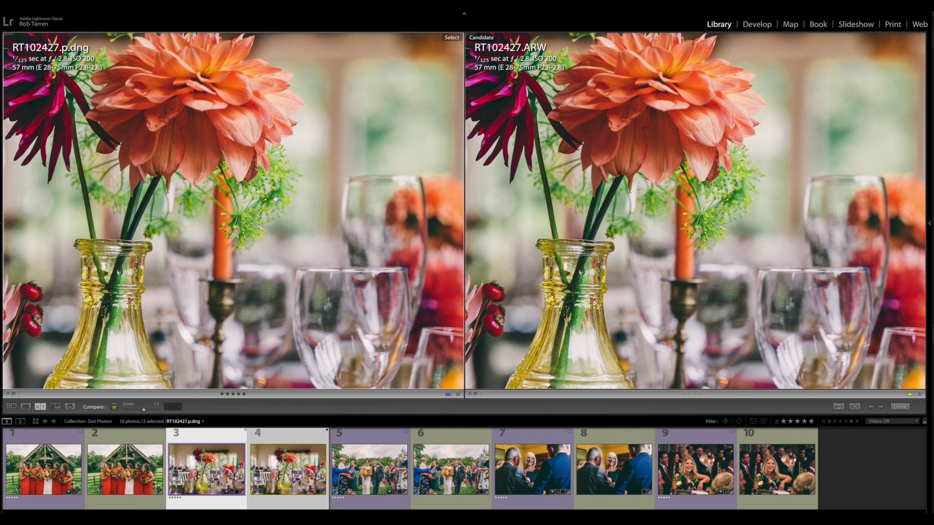
pyautogui.click(274, 203)
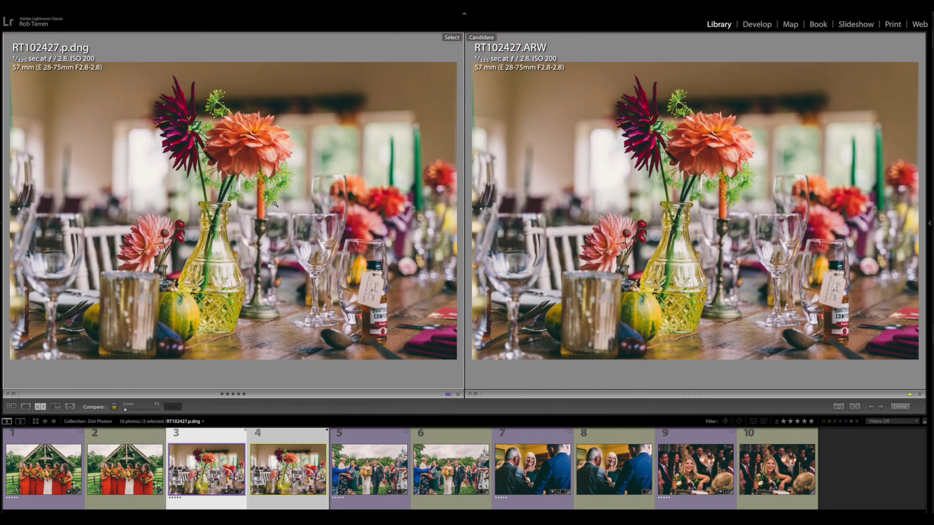
# Pair RT102094.p.dng with RT102094.ARW and zoom 1:1 on the couple's bouquet and faces
pyautogui.click(365, 452)
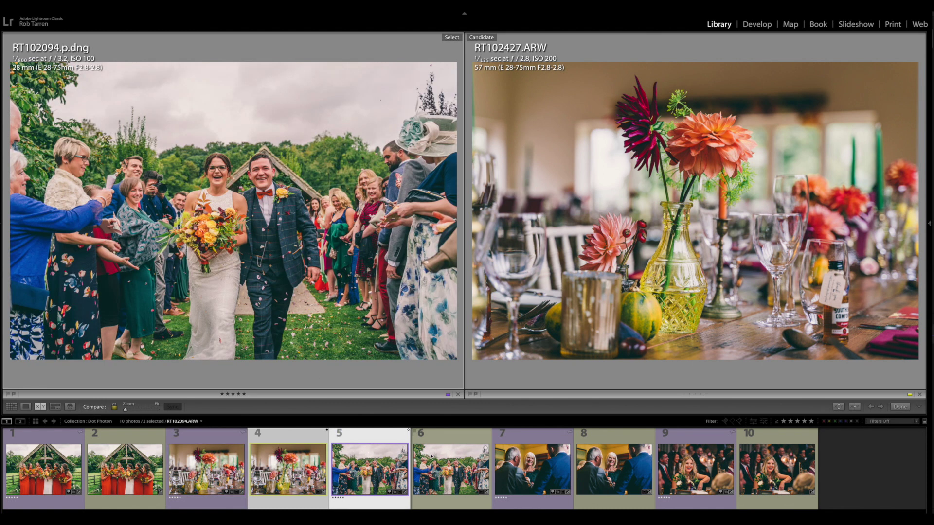
pyautogui.click(439, 456)
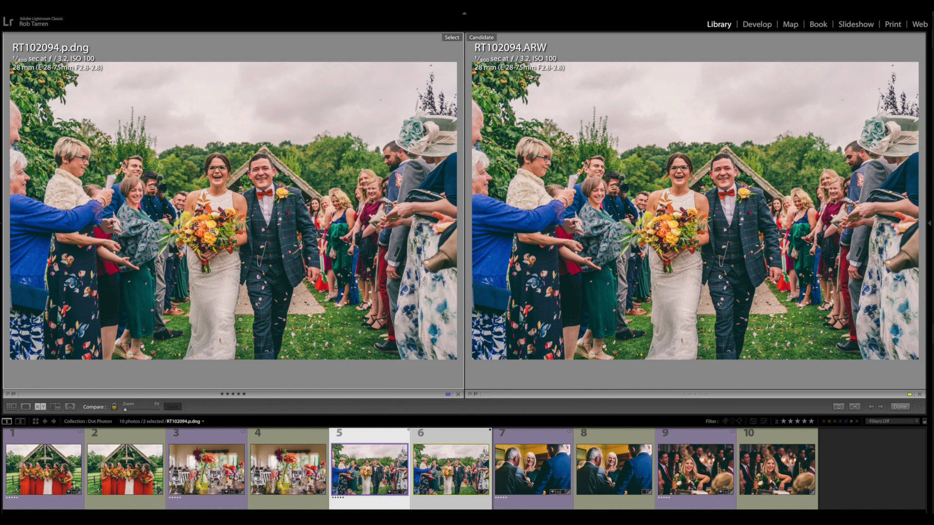
pyautogui.click(212, 231)
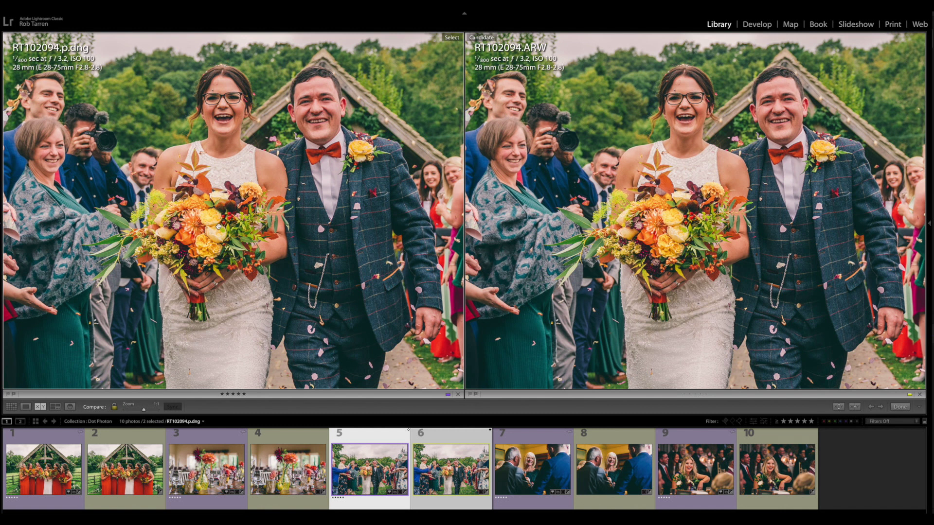
pyautogui.moveTo(308, 167); pyautogui.dragTo(278, 287)
# Pan both close-ups across the sky, bouquet, suits and left-side guests, then return to Fit
pyautogui.moveTo(412, 154); pyautogui.dragTo(347, 234)
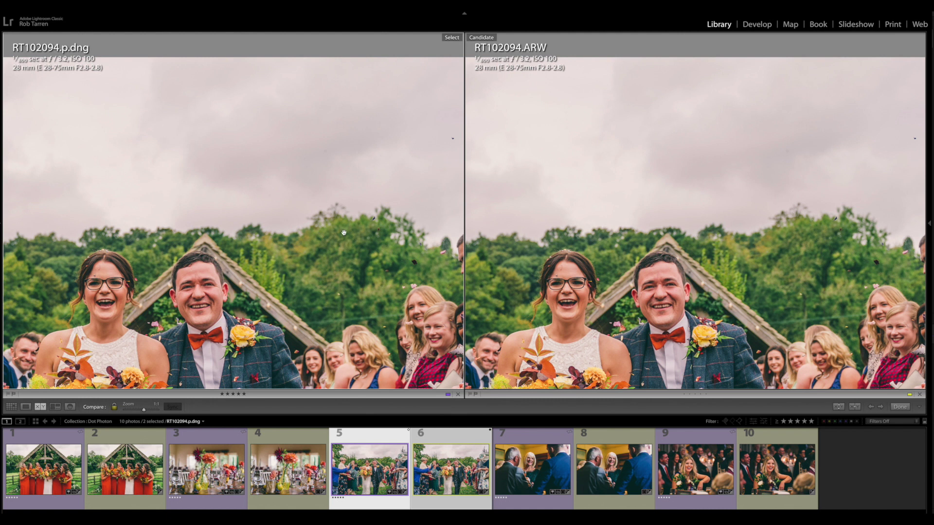
pyautogui.moveTo(417, 230); pyautogui.dragTo(376, 130)
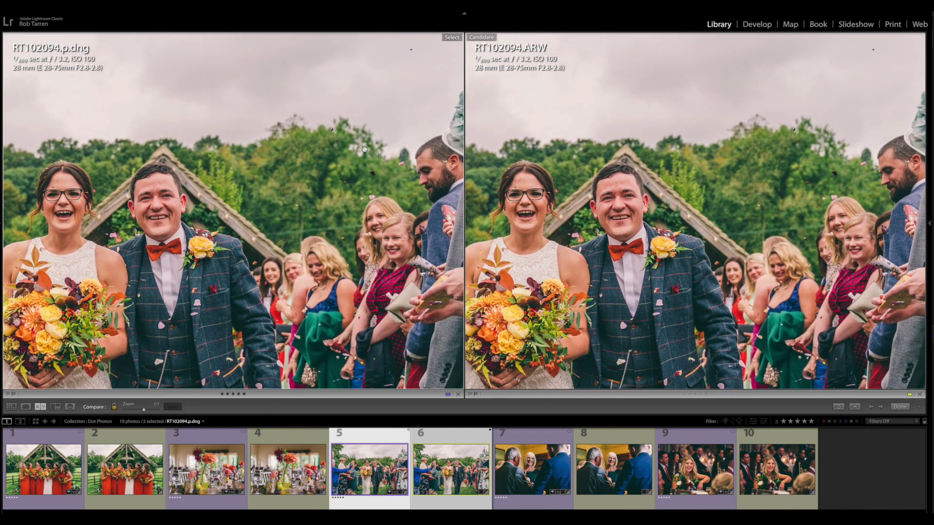
pyautogui.moveTo(265, 325); pyautogui.dragTo(388, 258)
pyautogui.moveTo(338, 318); pyautogui.dragTo(348, 302)
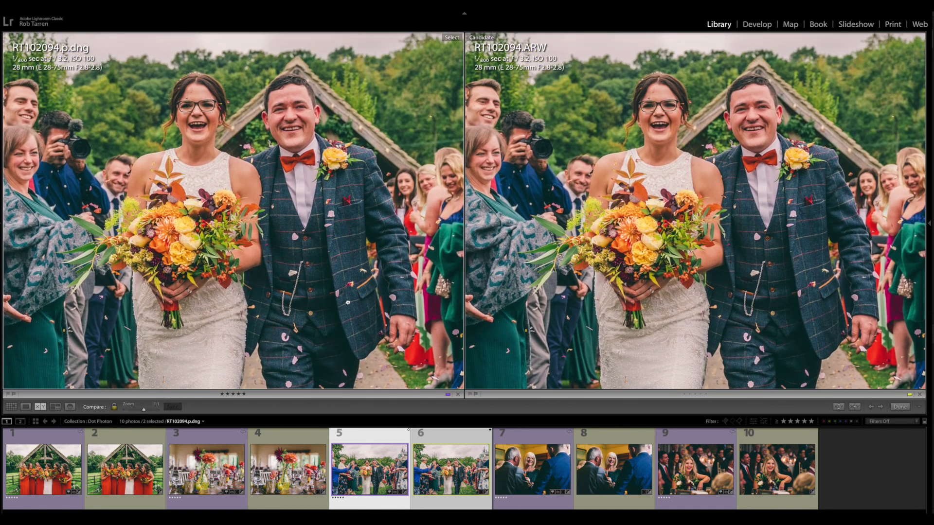
pyautogui.moveTo(209, 232); pyautogui.dragTo(235, 265)
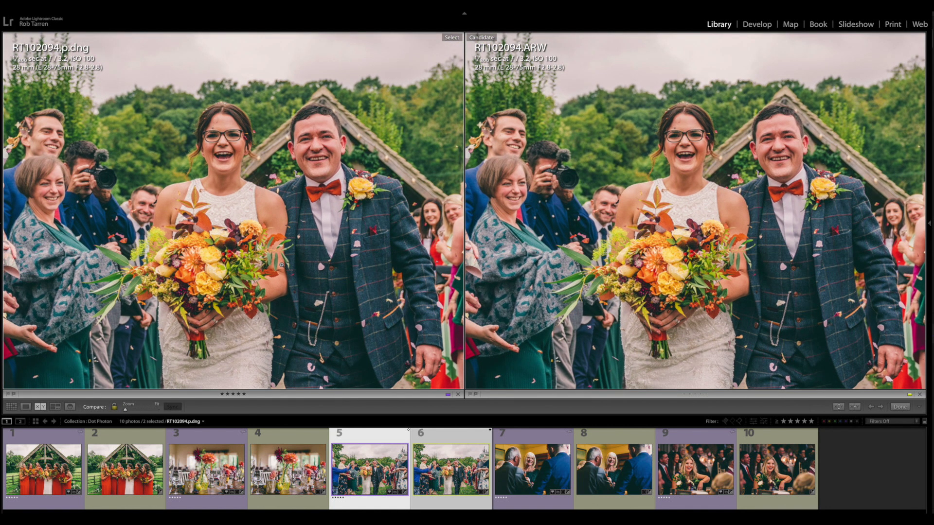
pyautogui.click(281, 264)
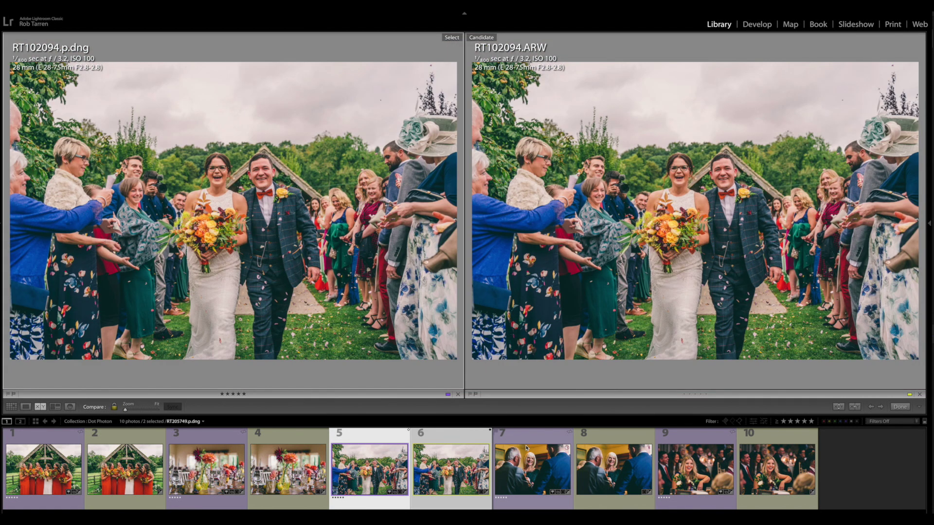
# Compare the RT205749 pair at 1:1 on the woman's face, hair and dress
pyautogui.click(610, 458)
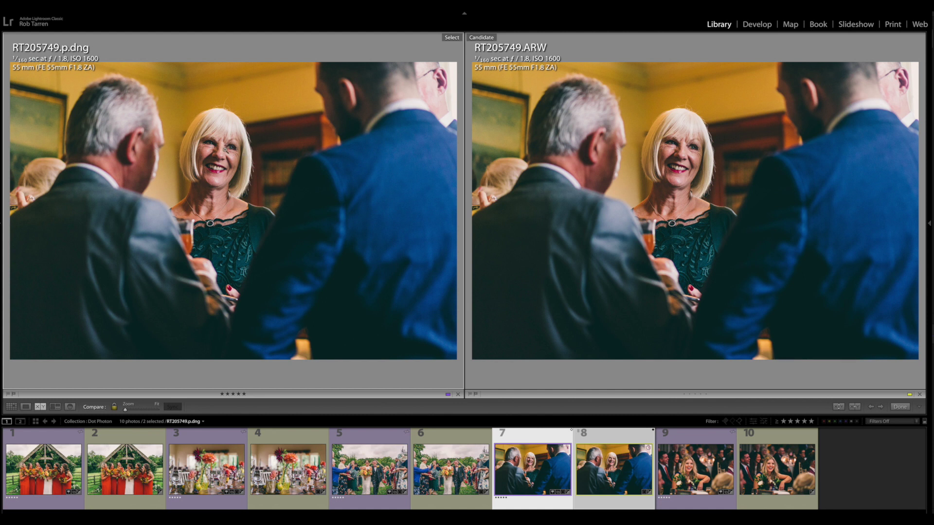
pyautogui.click(238, 160)
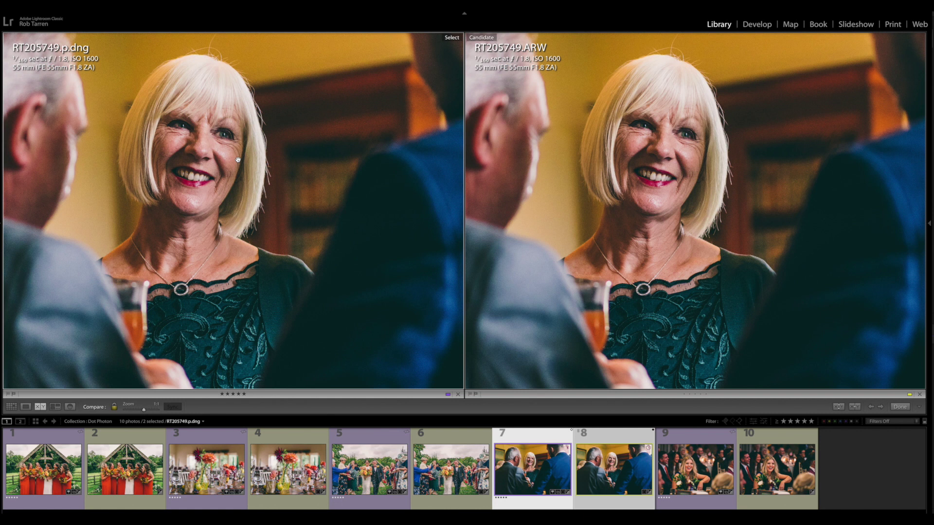
pyautogui.moveTo(238, 160); pyautogui.dragTo(202, 218)
pyautogui.moveTo(272, 316); pyautogui.dragTo(272, 117)
# Pan to the bottom edge, faces and ceiling, fit both photos, then select the RT205953 pair
pyautogui.moveTo(271, 298); pyautogui.dragTo(352, 273)
pyautogui.moveTo(147, 139); pyautogui.dragTo(284, 303)
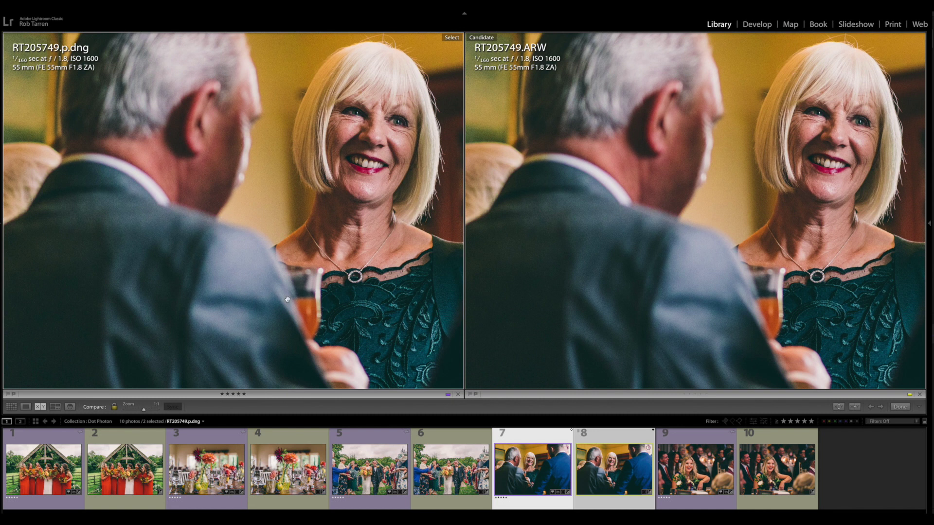
pyautogui.moveTo(373, 157); pyautogui.dragTo(267, 247)
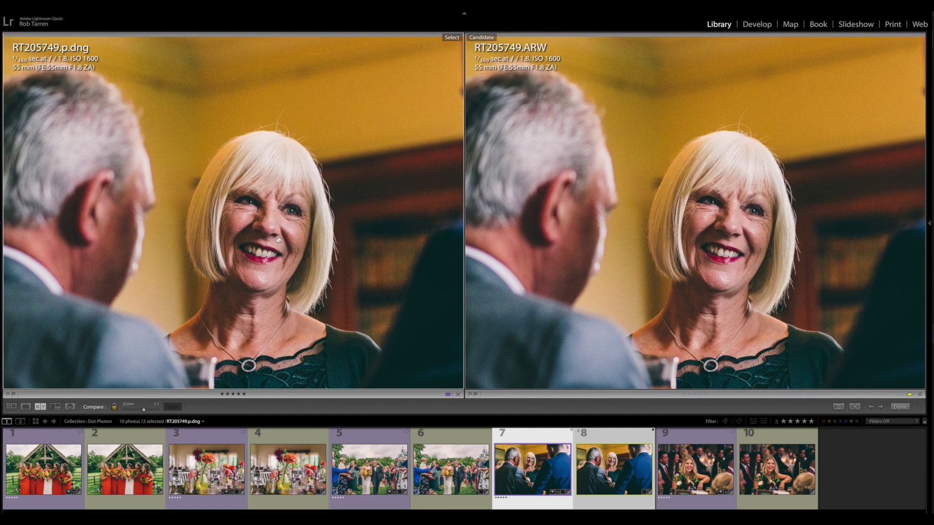
pyautogui.click(334, 172)
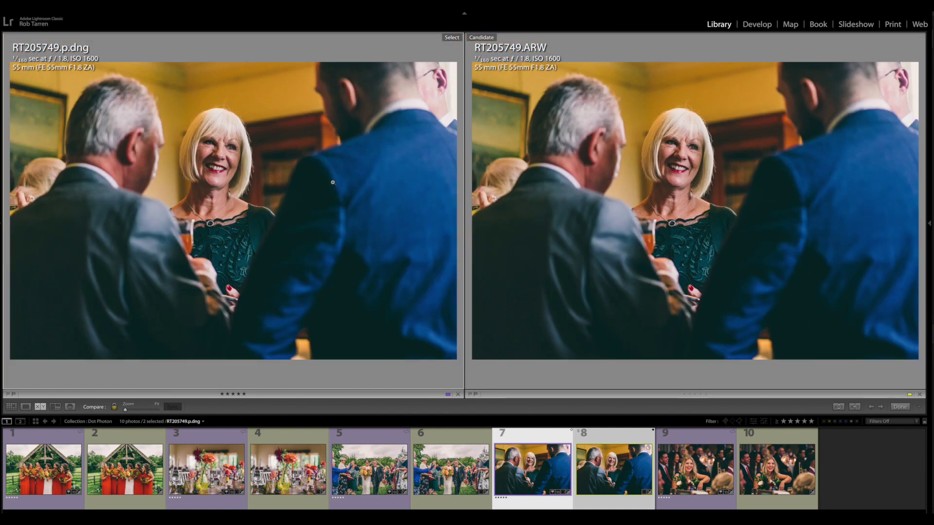
pyautogui.click(696, 444)
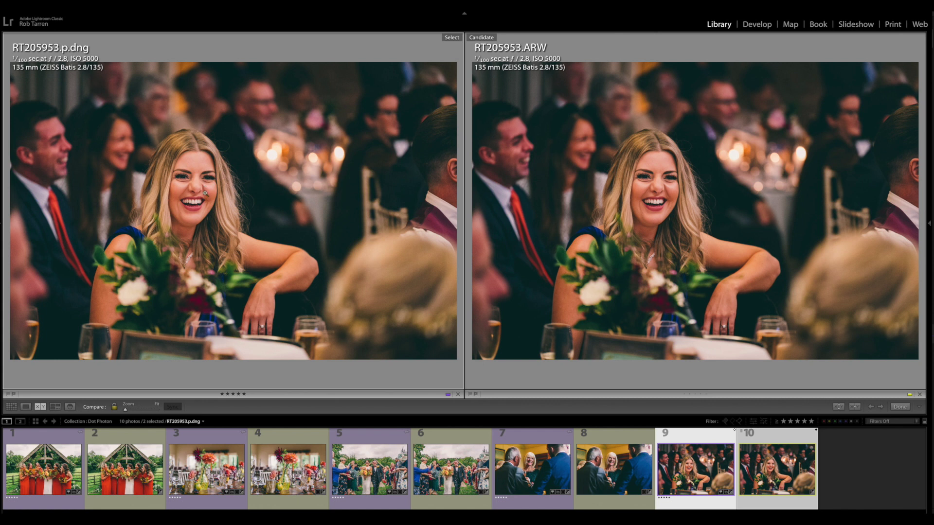
# Zoom RT205953 to 1:1 on the woman's face, pan through the blurred candlelight, fit, then re-zoom on her face
pyautogui.click(181, 196)
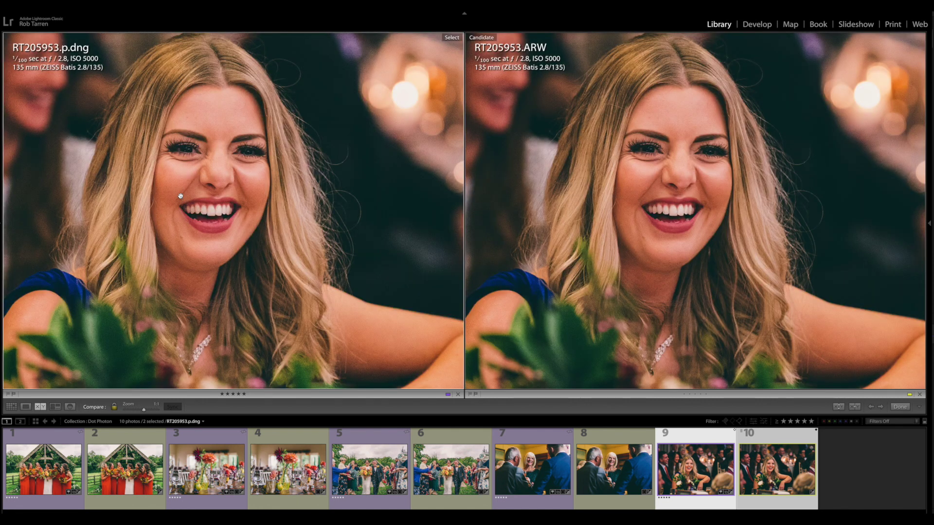
pyautogui.moveTo(313, 167); pyautogui.dragTo(265, 259)
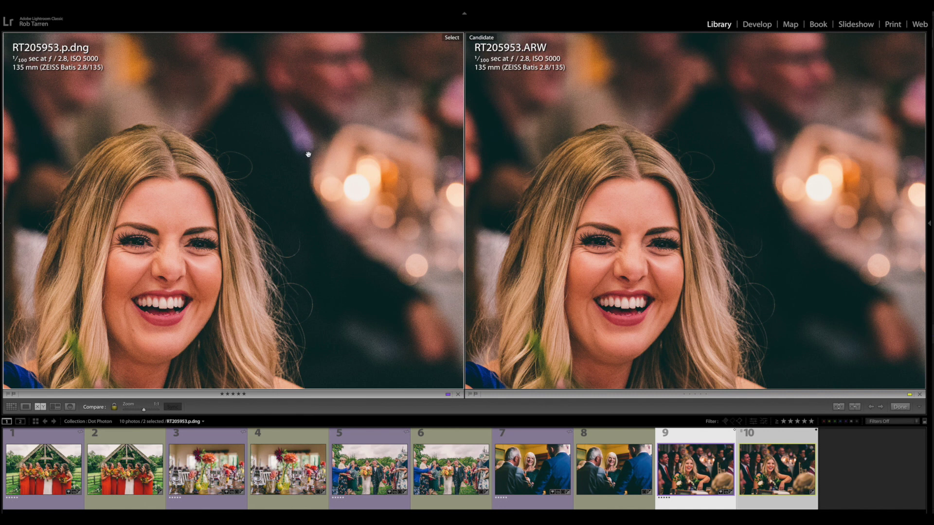
pyautogui.moveTo(407, 175); pyautogui.dragTo(235, 173)
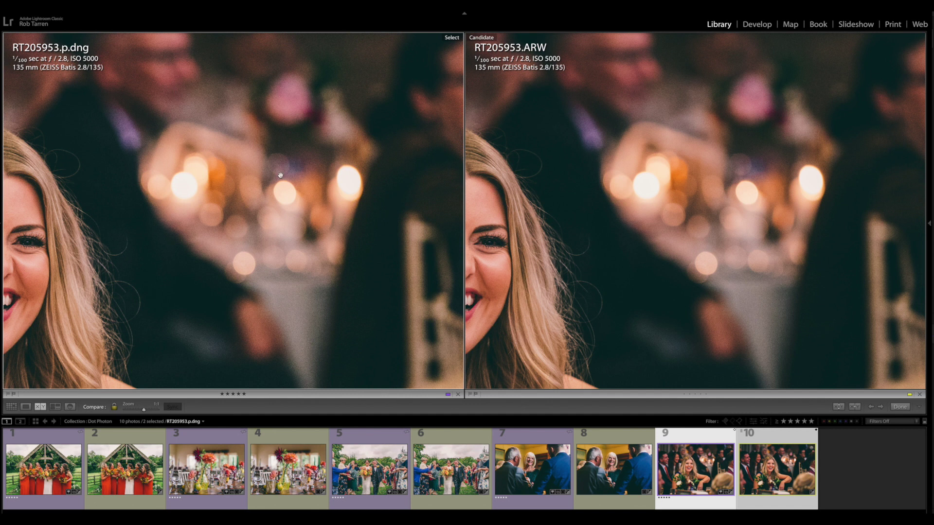
pyautogui.moveTo(388, 180); pyautogui.dragTo(307, 146)
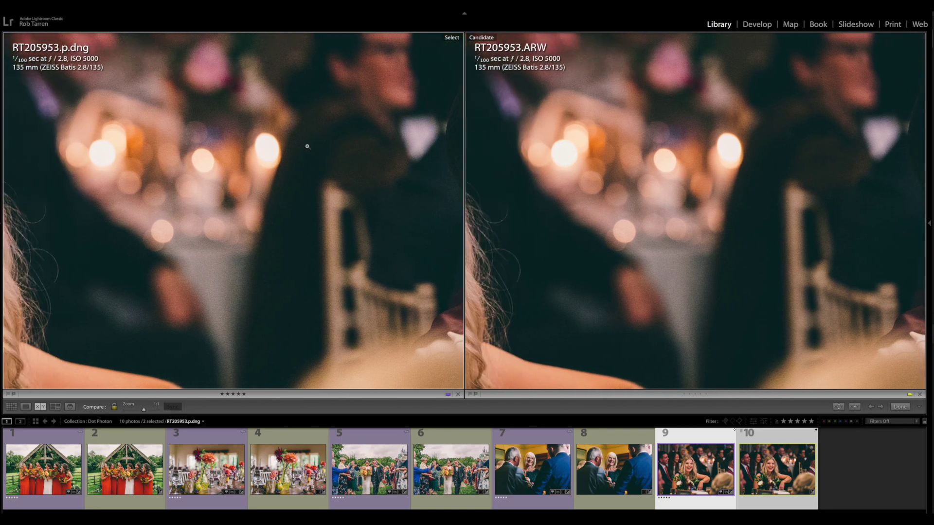
pyautogui.click(307, 145)
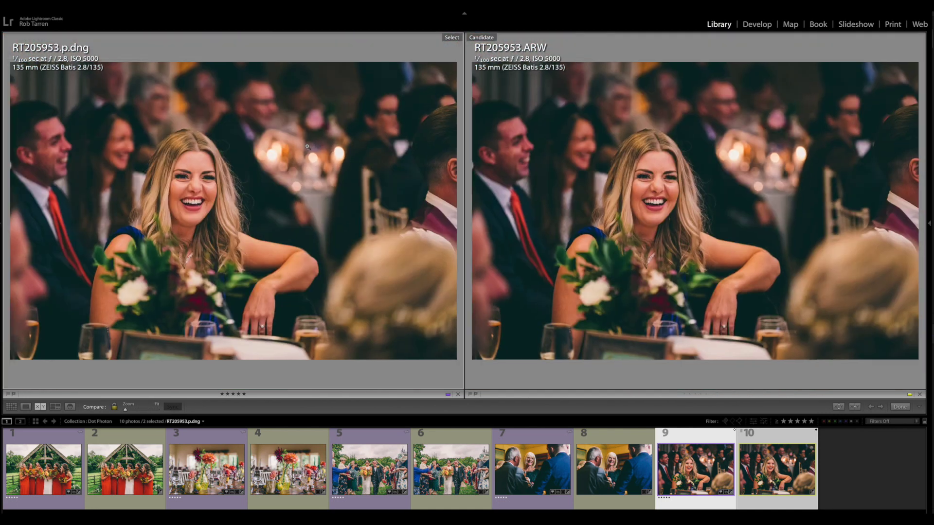
pyautogui.click(67, 163)
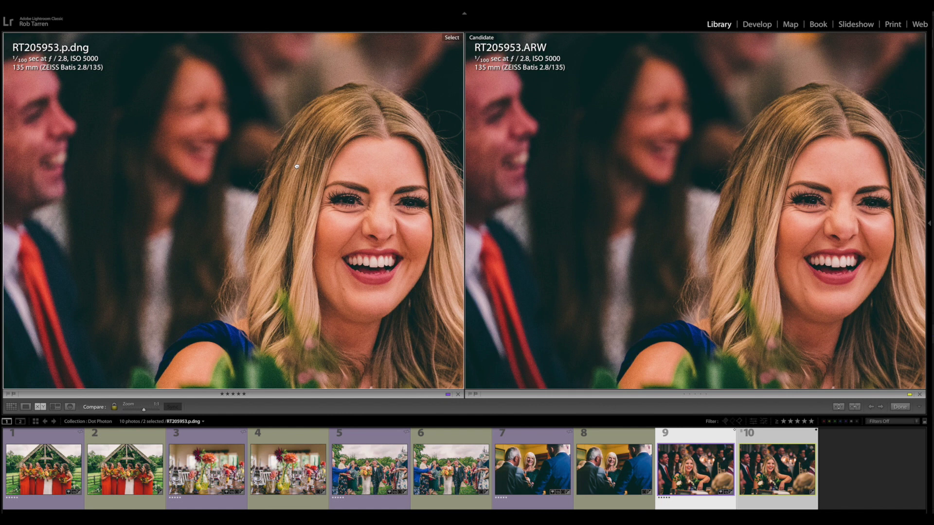